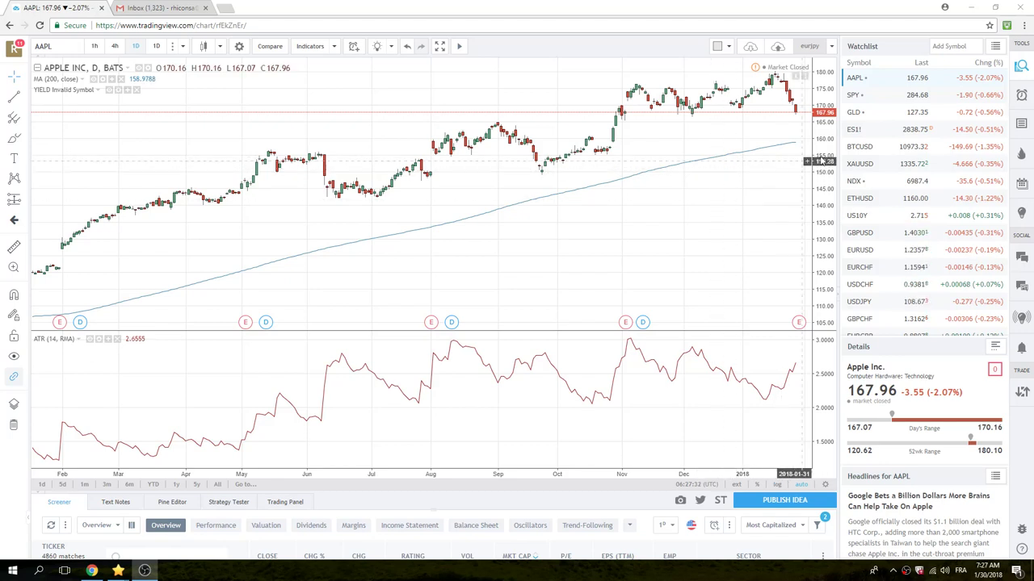
# Load the ES1! daily chart and zoom the time axis to about December through January.
pyautogui.click(854, 129)
pyautogui.scroll(5, 695, 162)
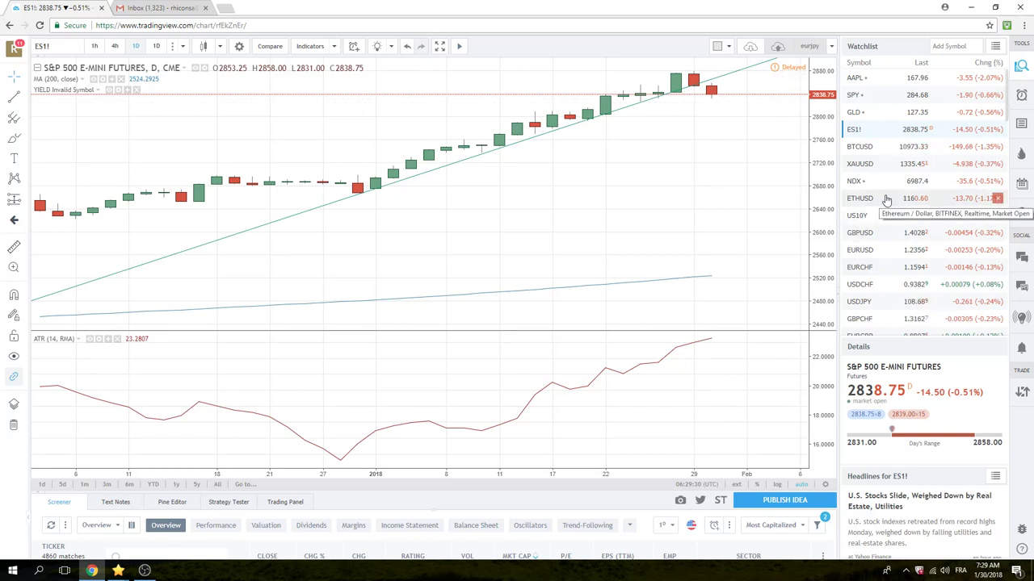
pyautogui.scroll(-1, 886, 199)
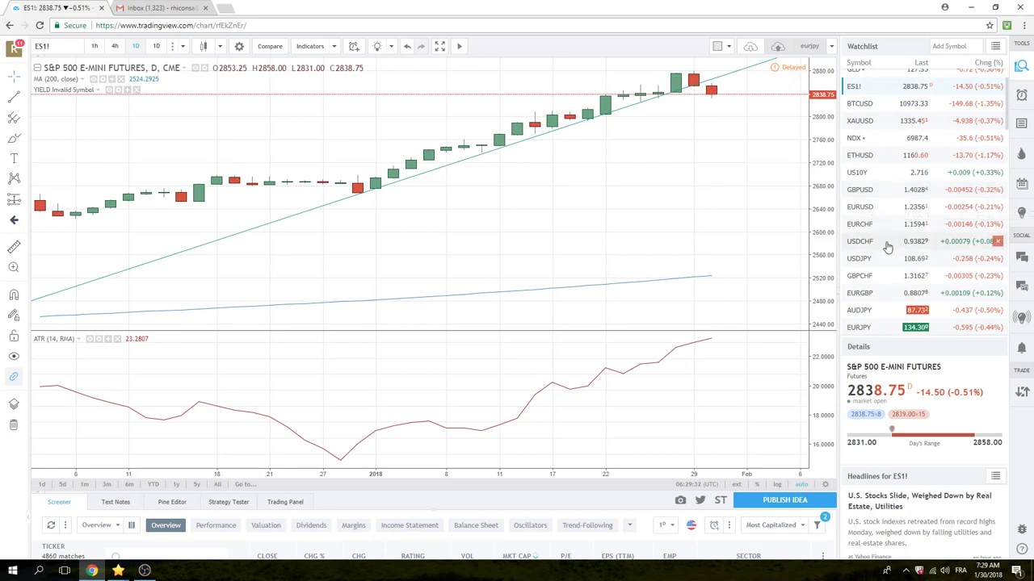
pyautogui.scroll(-1, 895, 198)
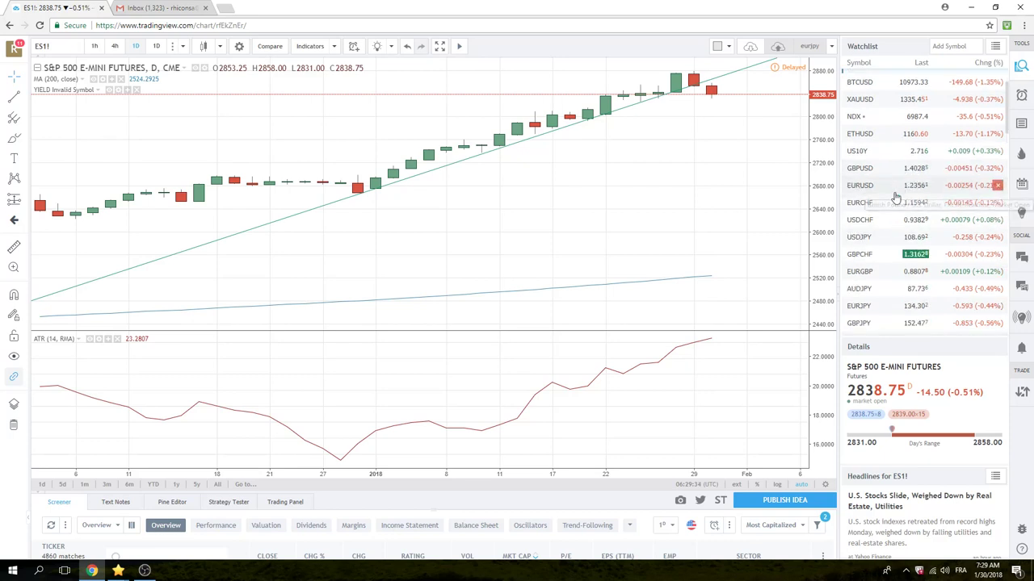
# Switch to the AUDJPY daily chart and adjust its zoom.
pyautogui.click(859, 288)
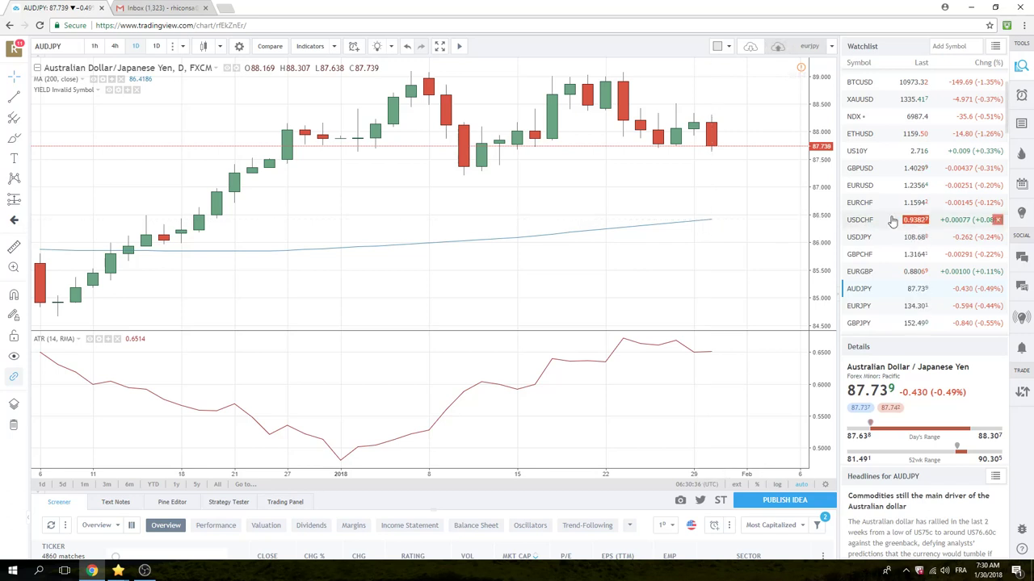
pyautogui.scroll(-2, 885, 239)
pyautogui.scroll(-5, 885, 239)
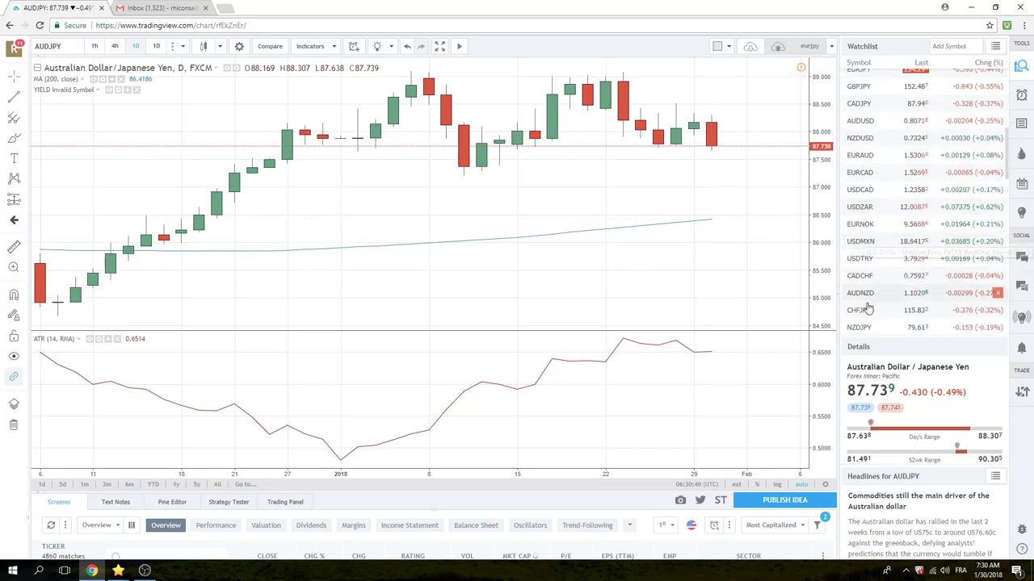
# Load the NZDJPY daily chart from the watchlist and adjust the view.
pyautogui.click(868, 326)
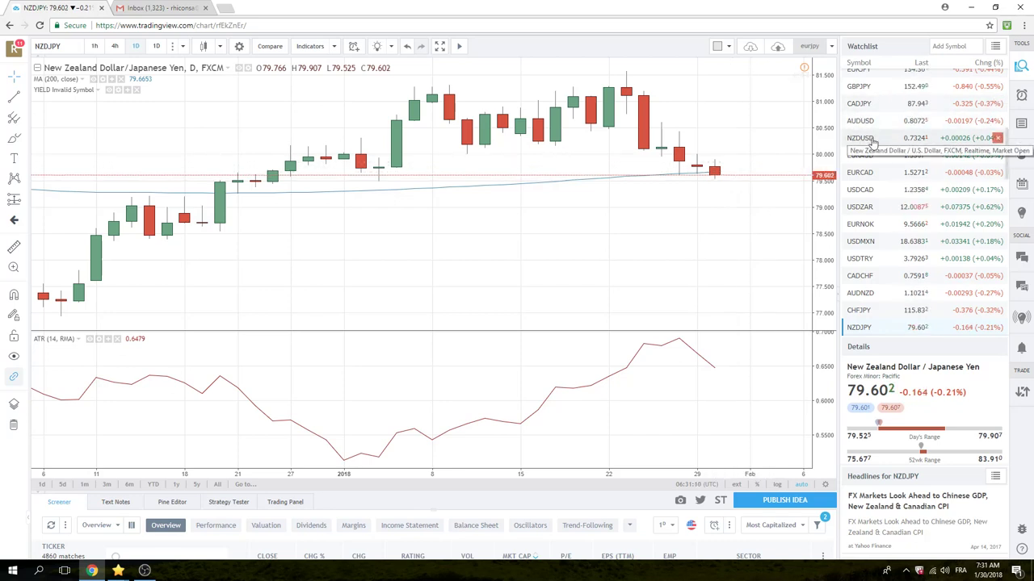
pyautogui.scroll(-2, 876, 150)
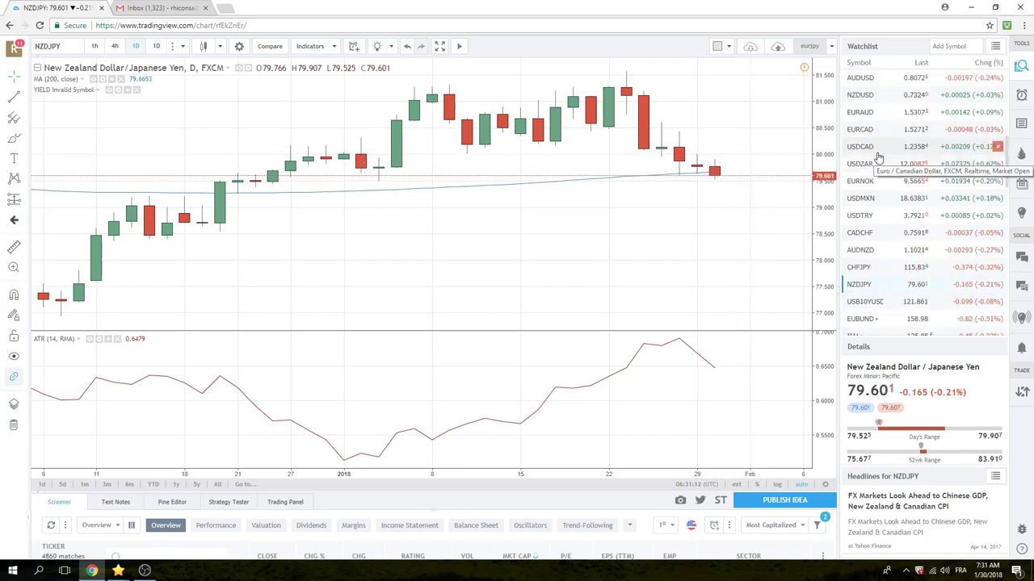
pyautogui.scroll(-1, 878, 158)
pyautogui.scroll(3, 876, 164)
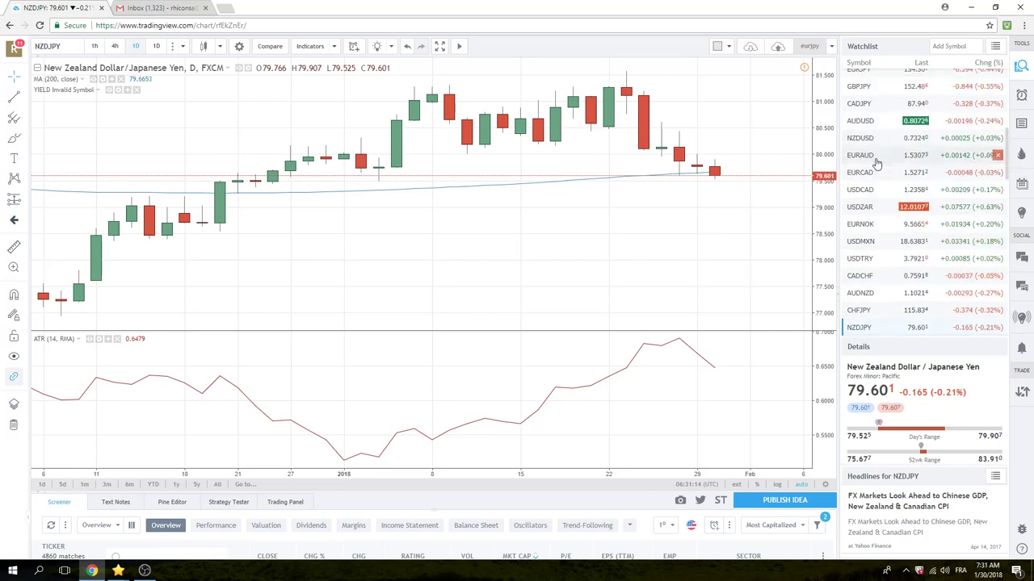
pyautogui.scroll(5, 876, 164)
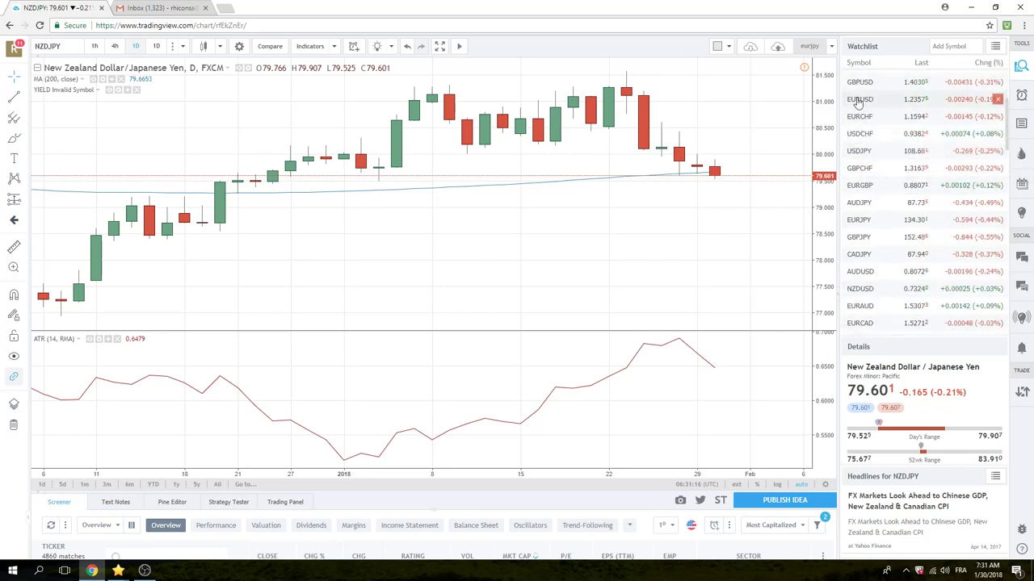
# Glance at EURUSD, then switch to the USDCHF daily chart.
pyautogui.click(859, 99)
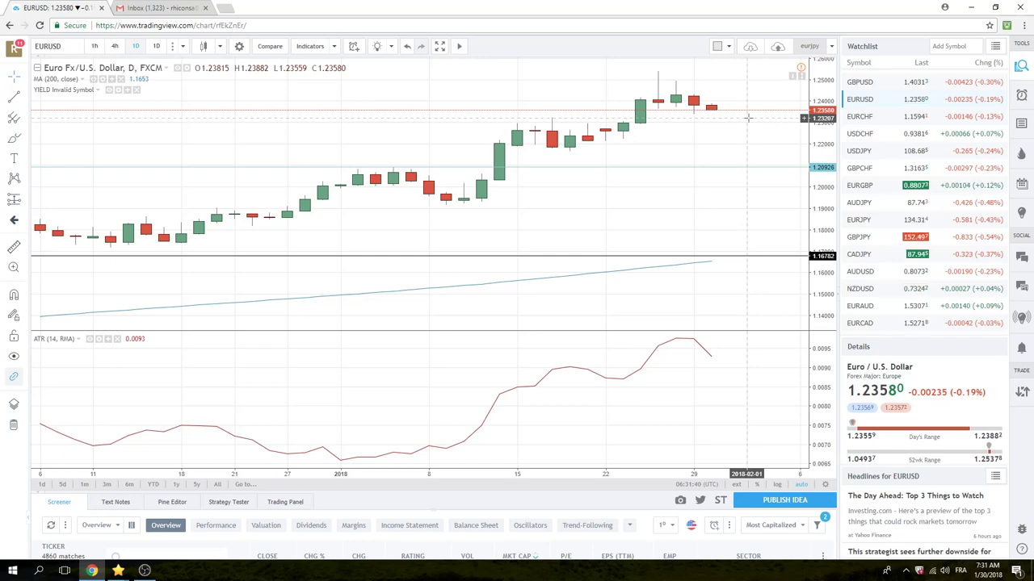
pyautogui.click(861, 134)
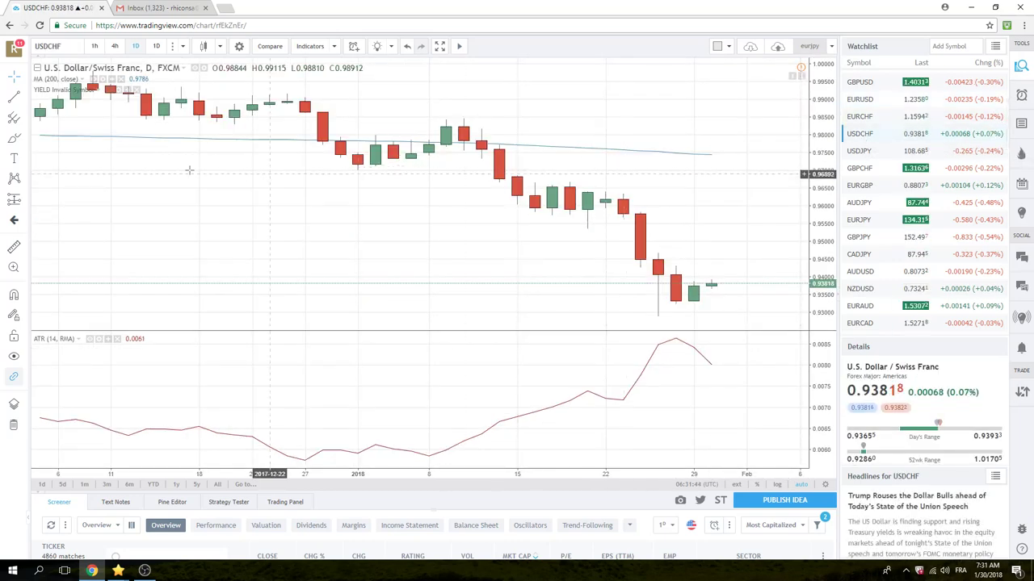
# Set USDCHF to the 1h interval and adjust the zoom.
pyautogui.click(94, 47)
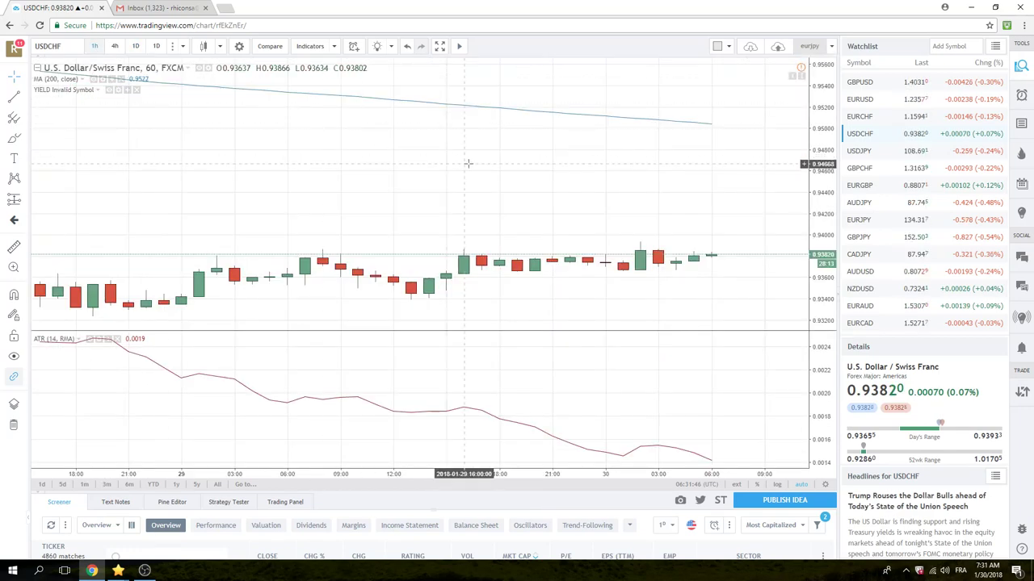
pyautogui.scroll(3, 477, 205)
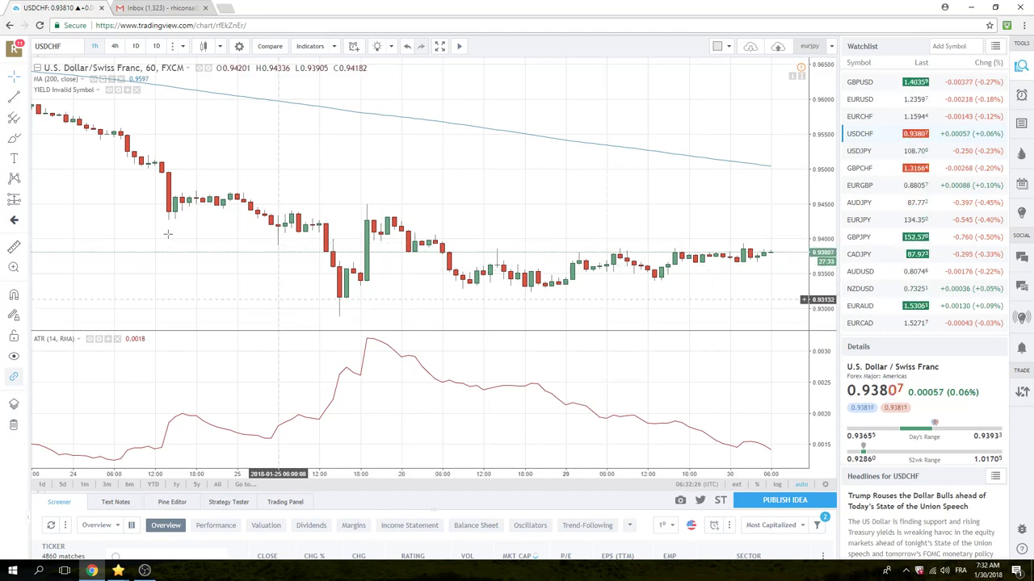
# Draw a rising extended line from the January 25 low to the latest USDCHF bars.
pyautogui.click(24, 98)
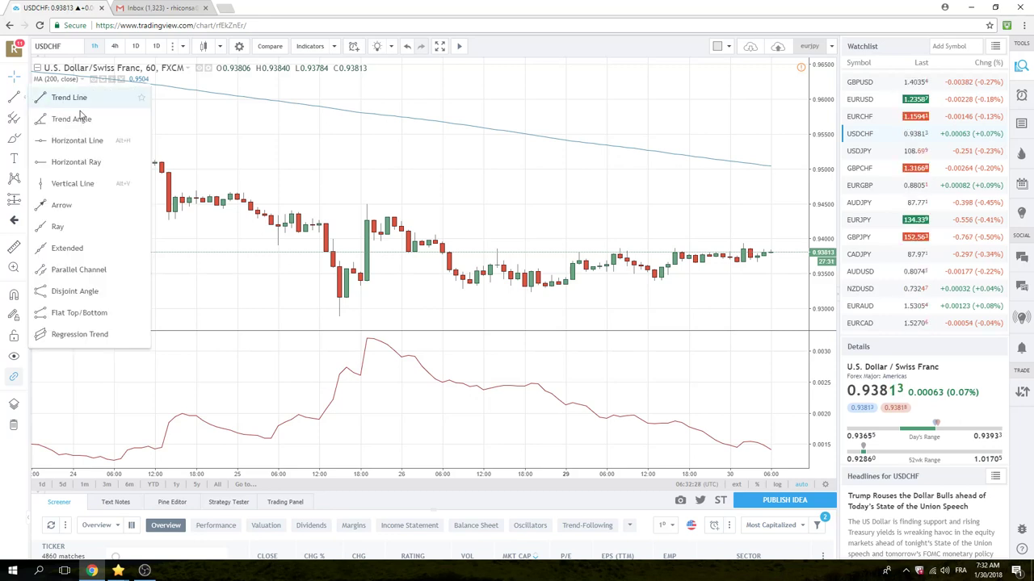
pyautogui.click(105, 249)
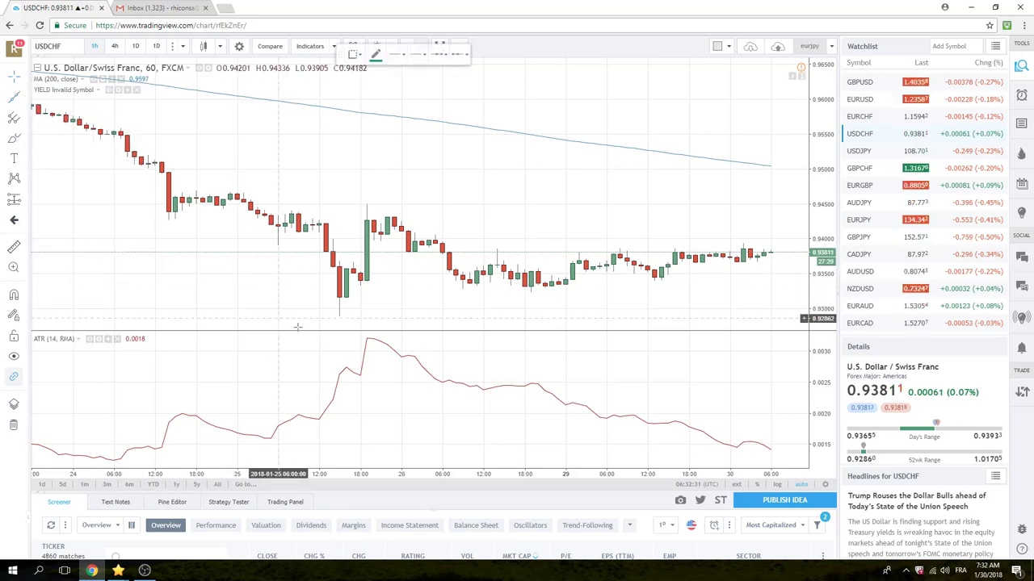
pyautogui.click(339, 318)
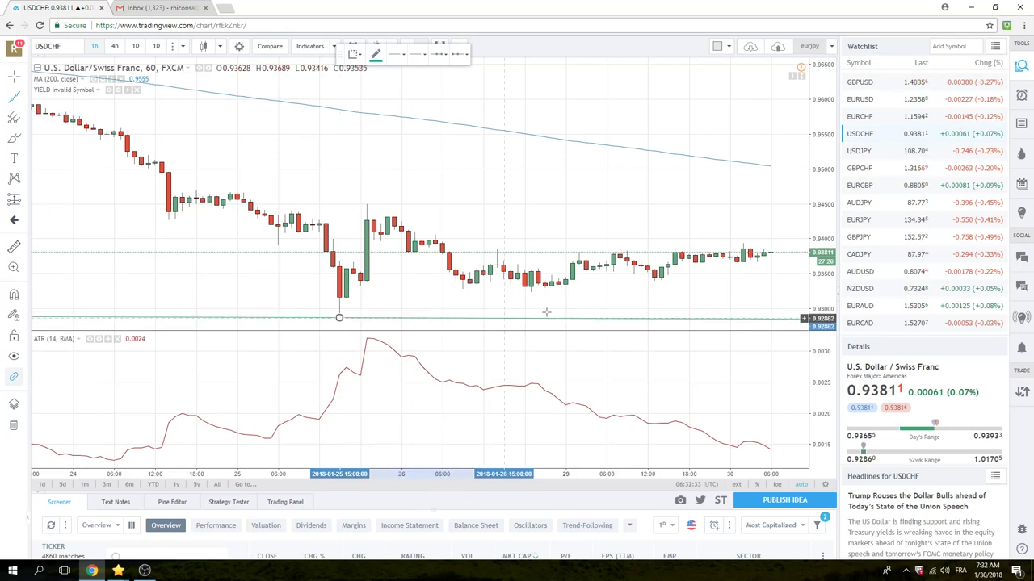
pyautogui.click(770, 267)
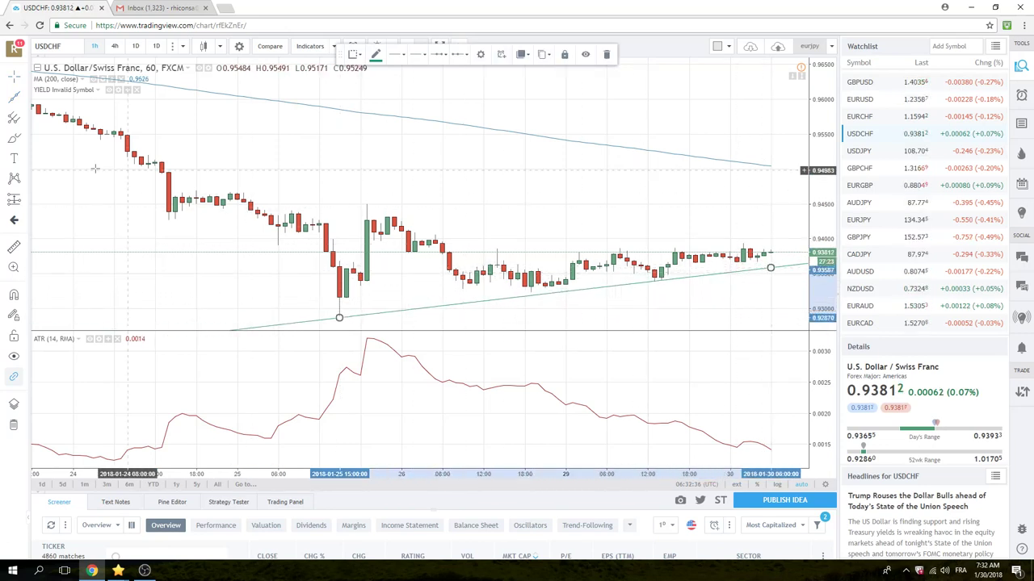
# Draw a falling extended line from the January 25 high across a later high, then show AUDUSD.
pyautogui.click(25, 100)
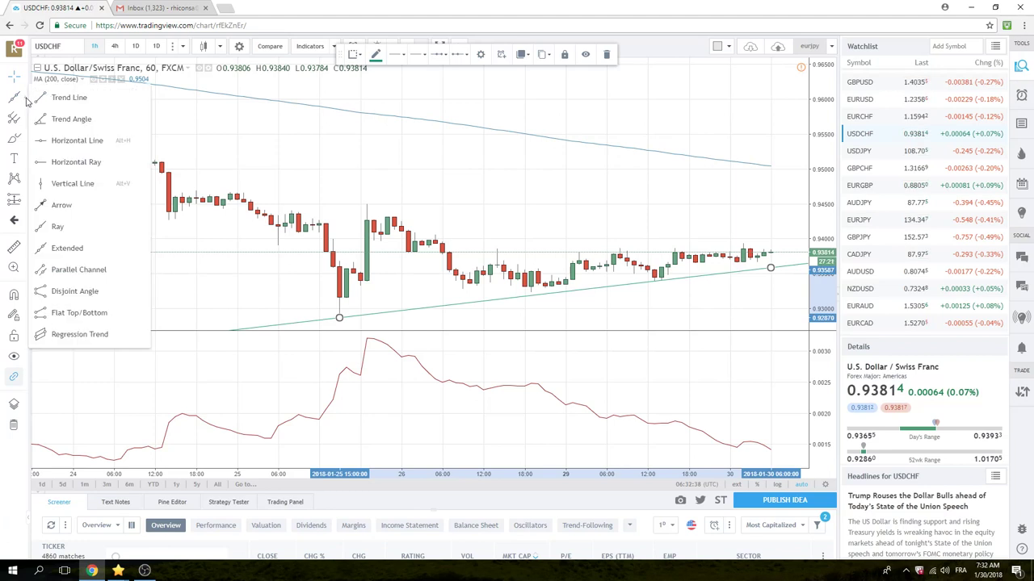
pyautogui.click(67, 248)
pyautogui.click(367, 203)
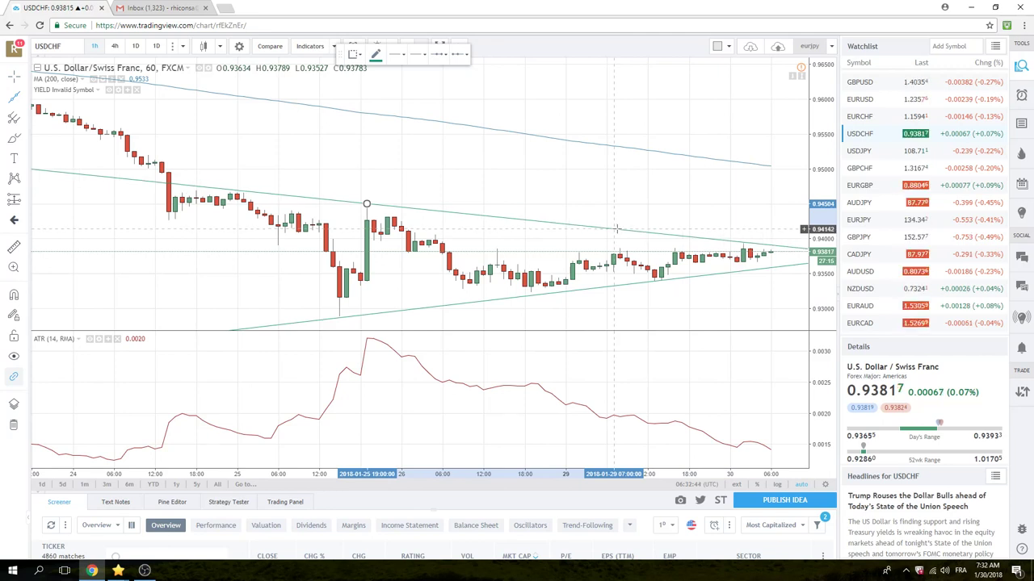
pyautogui.click(619, 230)
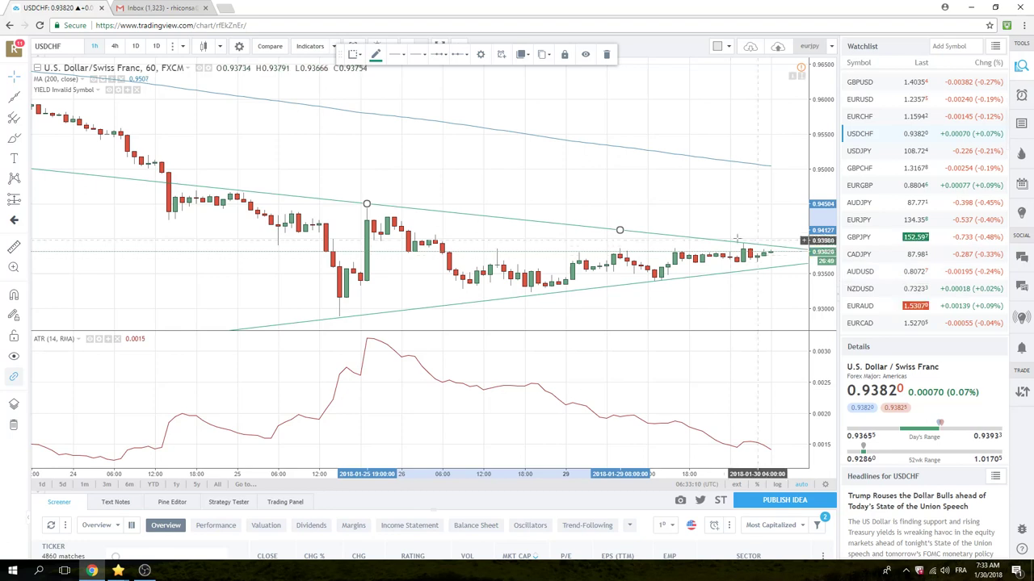
pyautogui.click(858, 272)
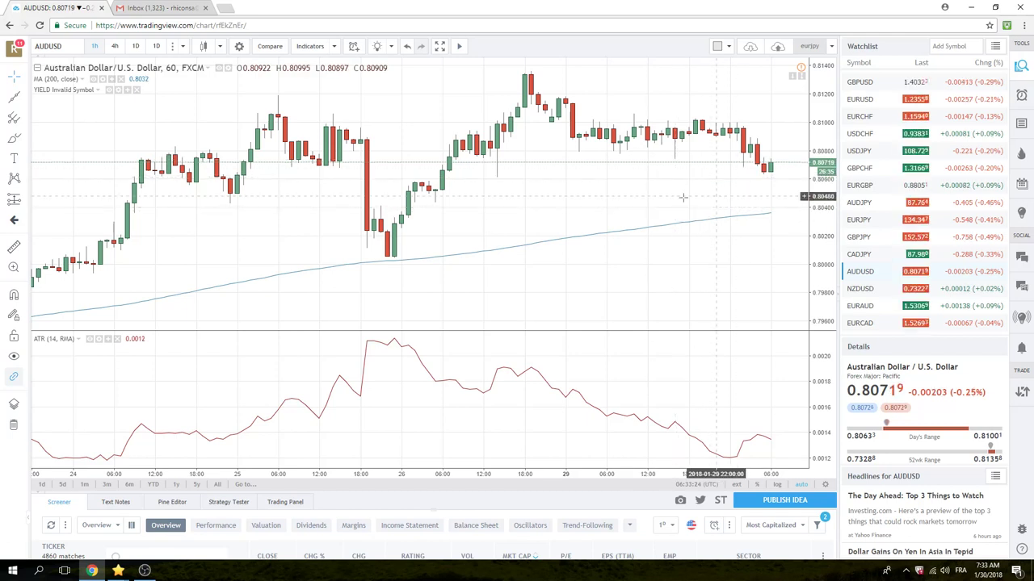
# Load the NZDUSD hourly chart and zoom out to about two weeks of bars.
pyautogui.click(861, 288)
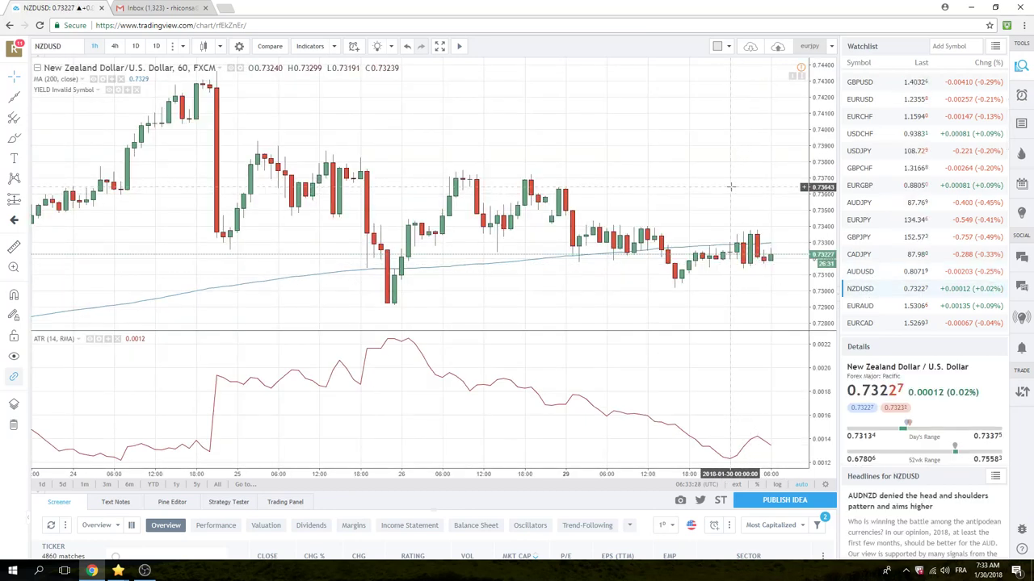
pyautogui.scroll(-5, 646, 191)
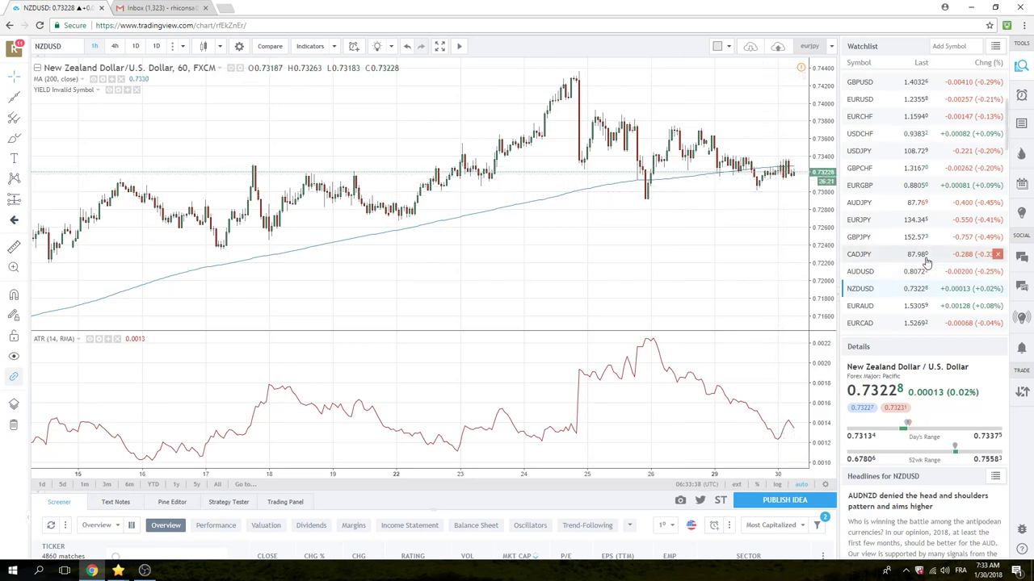
pyautogui.scroll(-1, 926, 263)
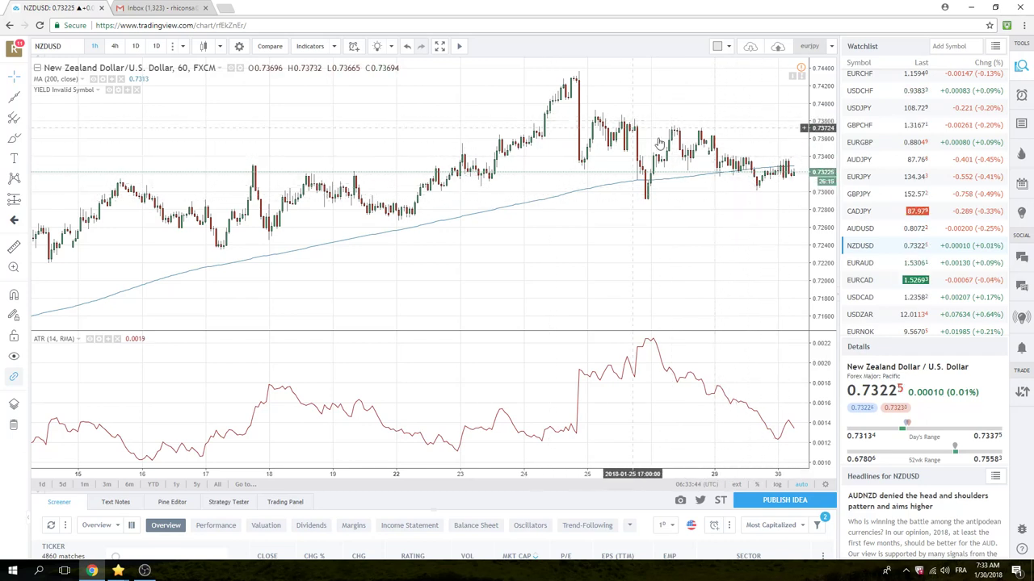
# Open USDZAR from the watchlist and set the timeframe to 1D.
pyautogui.click(861, 315)
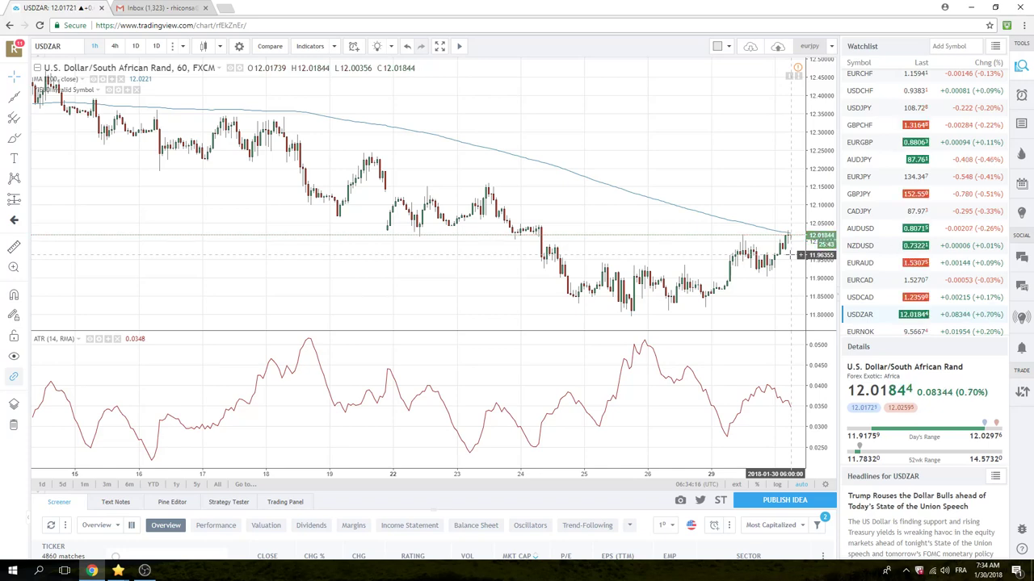
pyautogui.click(134, 46)
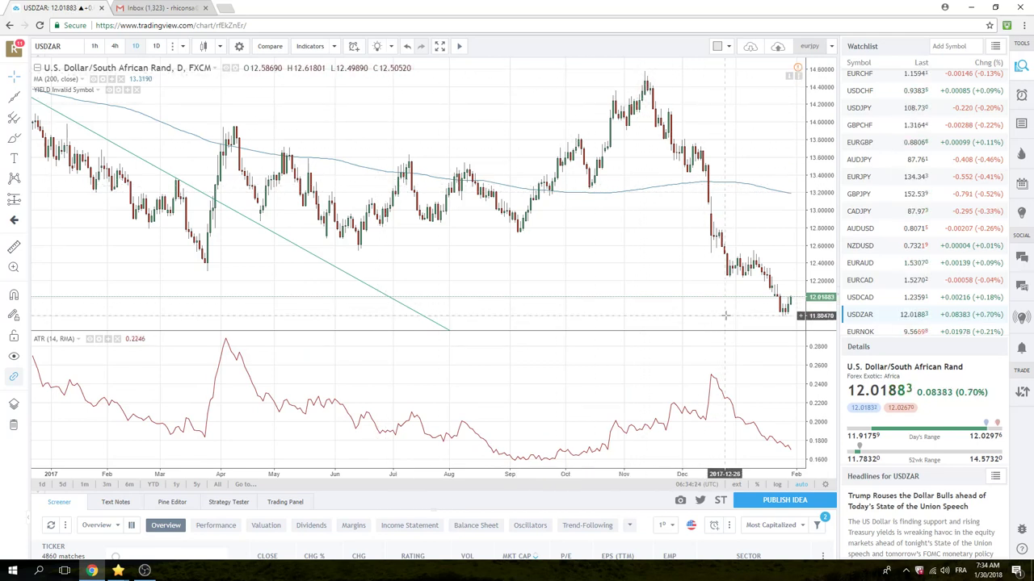
# Hide the falling trendline on the USDZAR chart using its context menu.
pyautogui.rightClick(336, 272)
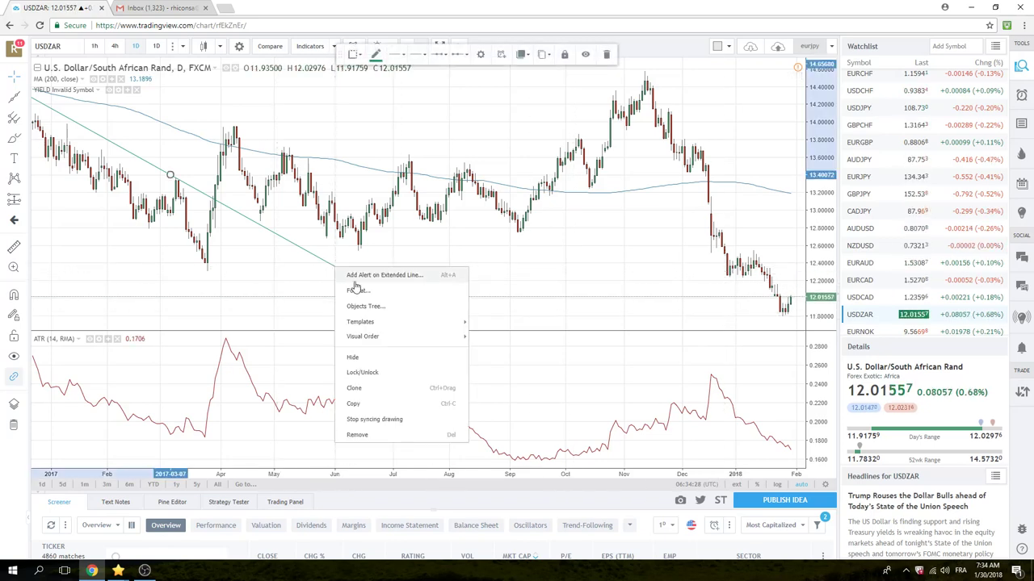
pyautogui.click(353, 357)
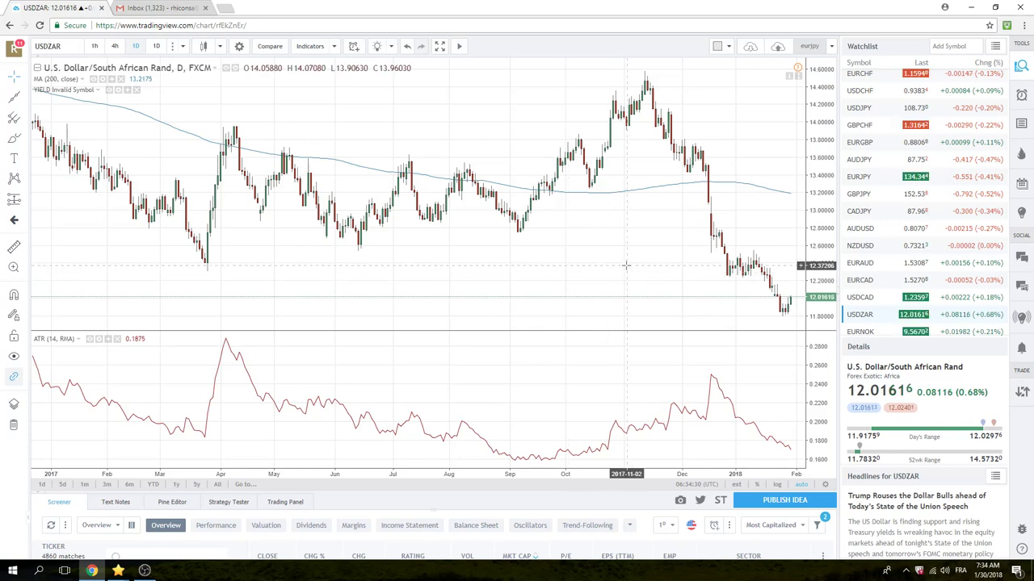